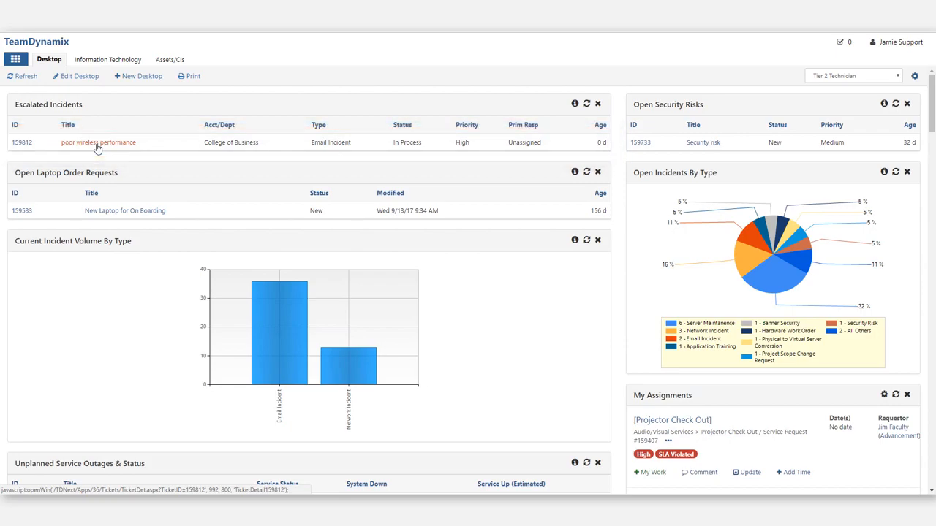
Open the escalated incident "poor wireless performance" and review its SLA response and resolution terms.
{"action": "left_click", "coordinate": [96, 144]}
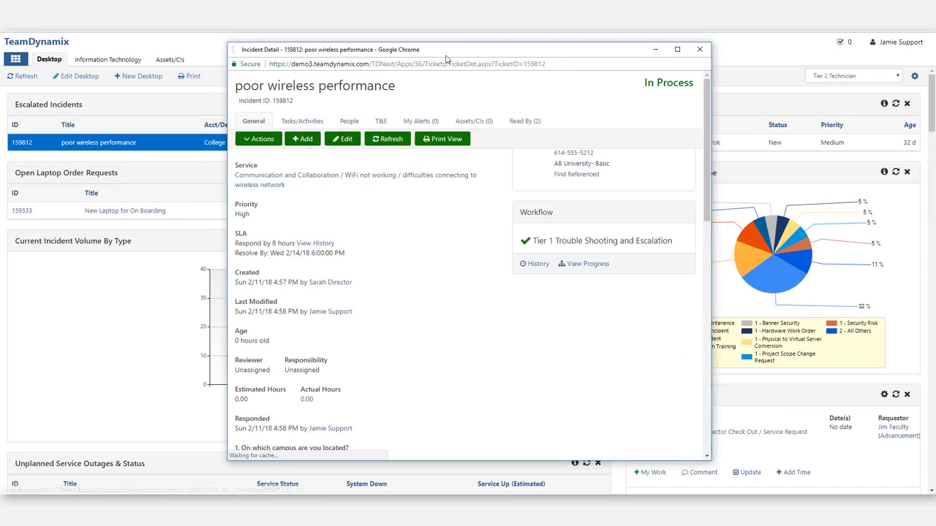
{"action": "left_click_drag", "start_coordinate": [450, 51], "coordinate": [424, 39]}
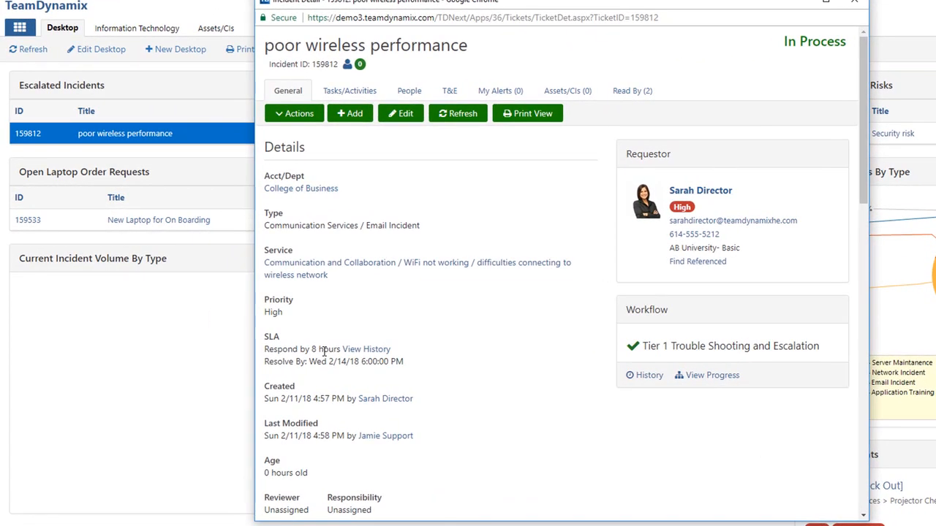
{"action": "left_click_drag", "start_coordinate": [263, 333], "coordinate": [414, 366]}
{"action": "left_click", "coordinate": [369, 329]}
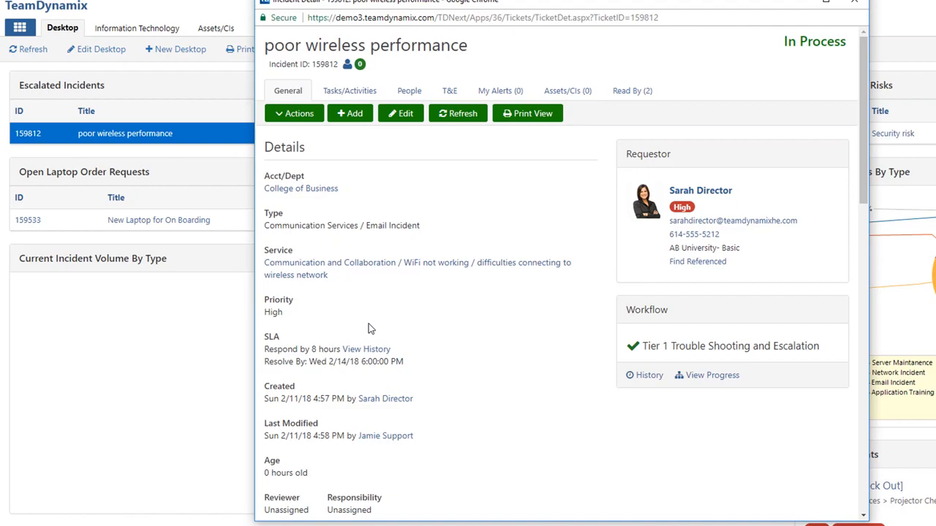
Open the update form for the "poor wireless performance" incident and look through the available new statuses.
{"action": "left_click", "coordinate": [310, 116]}
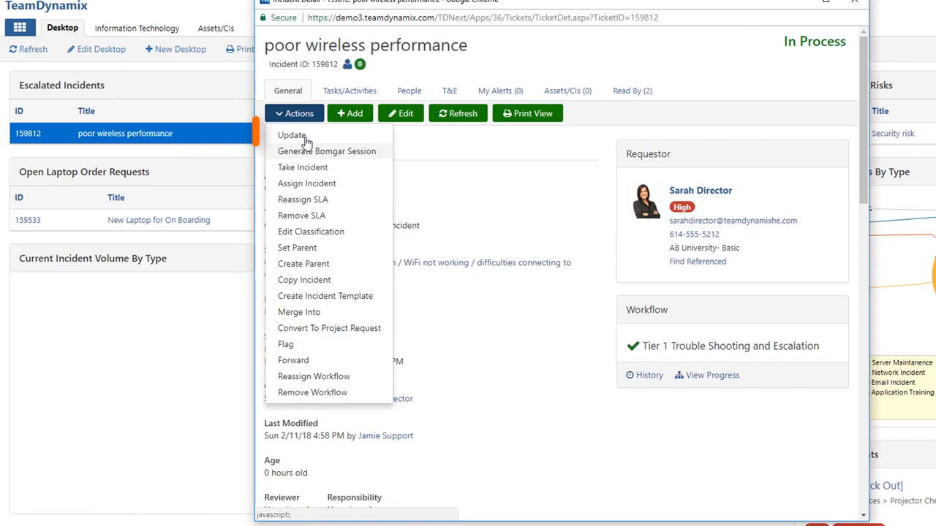
{"action": "left_click", "coordinate": [306, 137]}
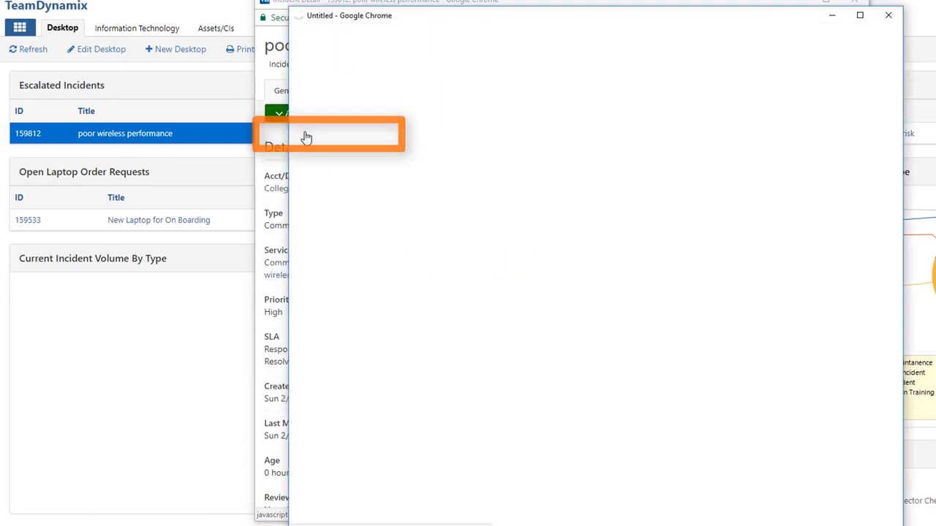
{"action": "left_click_drag", "start_coordinate": [612, 18], "coordinate": [628, 4]}
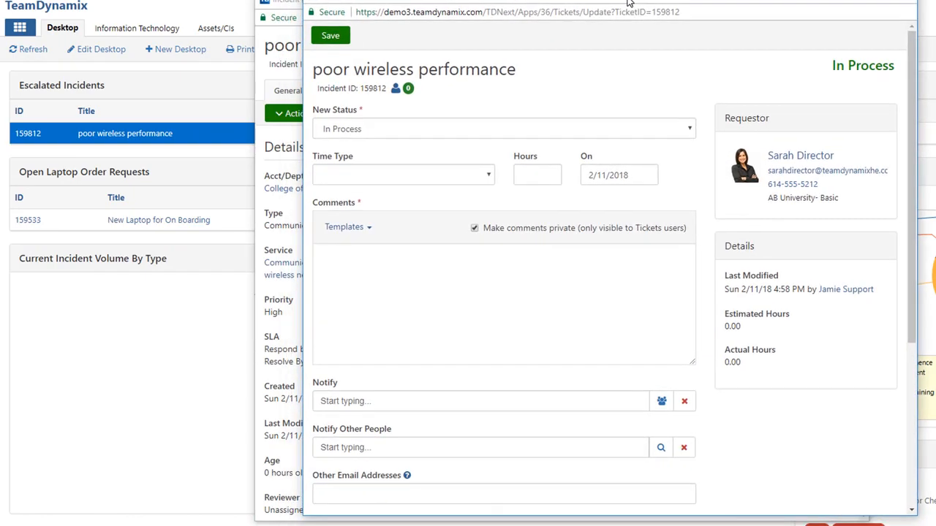
{"action": "left_click", "coordinate": [383, 132]}
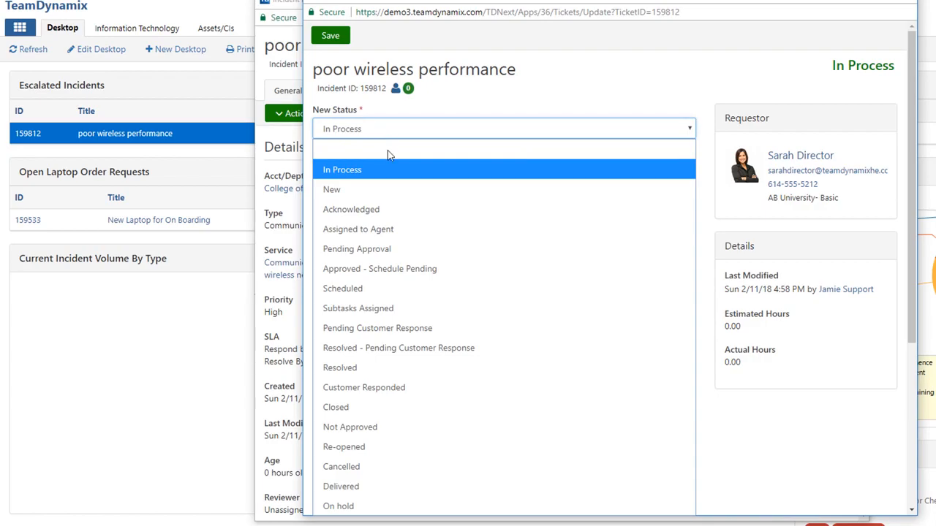
{"action": "left_click", "coordinate": [525, 93]}
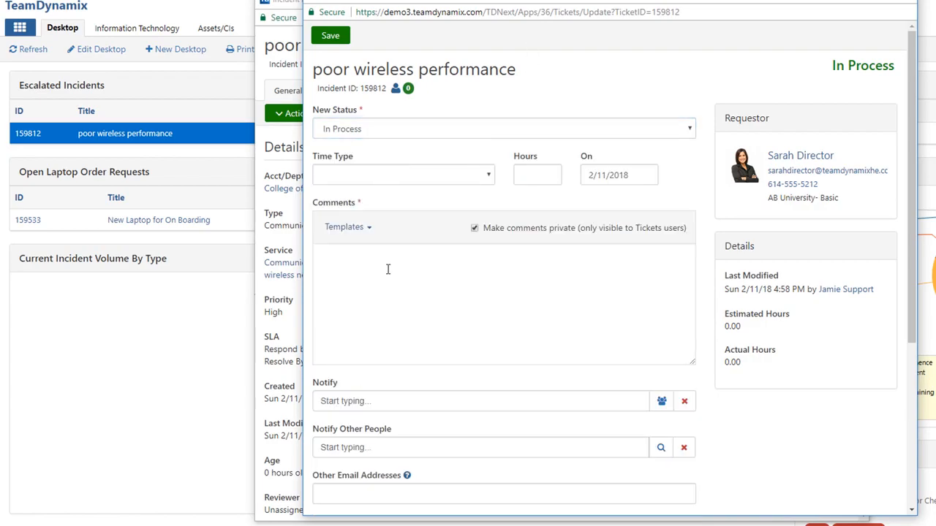
Fill the comments with the Support template "Wireless Connectivity Issue", save the update and dismiss the incident window.
{"action": "left_click", "coordinate": [355, 232]}
{"action": "mouse_move", "coordinate": [357, 269]}
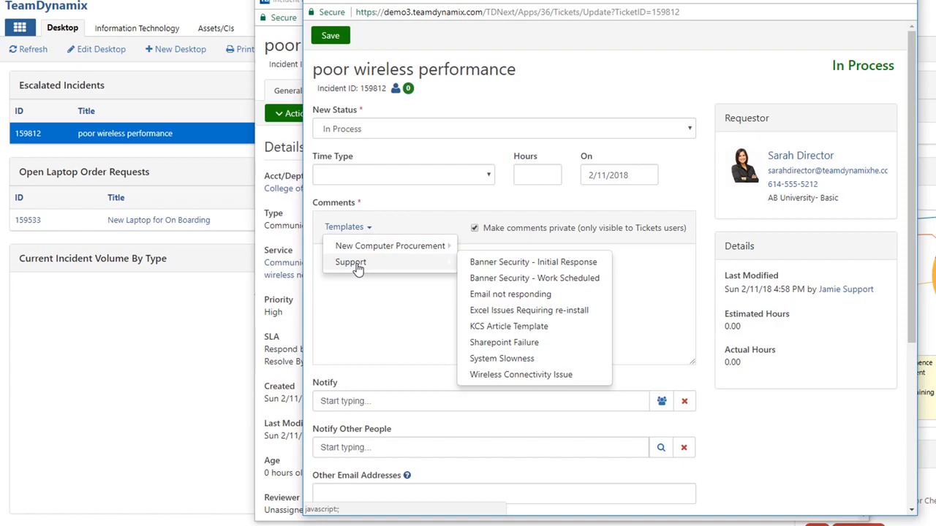
{"action": "left_click", "coordinate": [521, 374]}
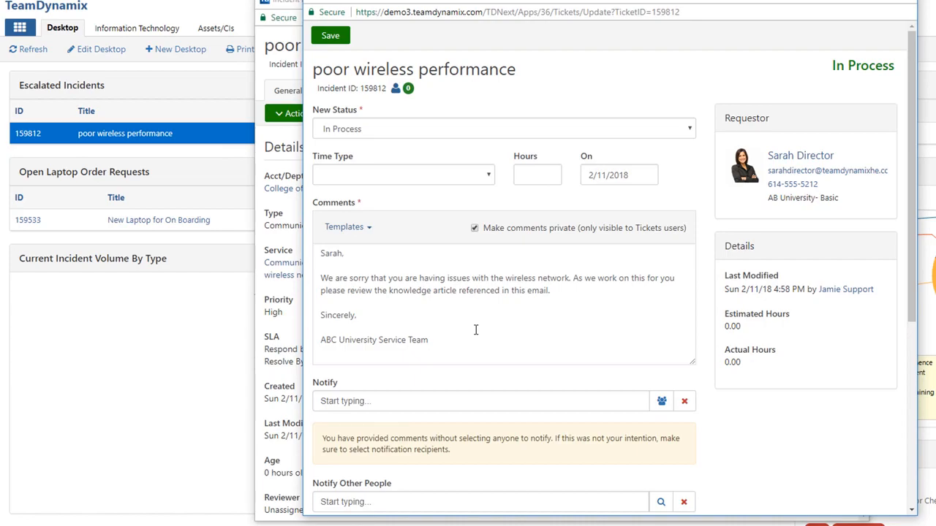
{"action": "left_click", "coordinate": [334, 38]}
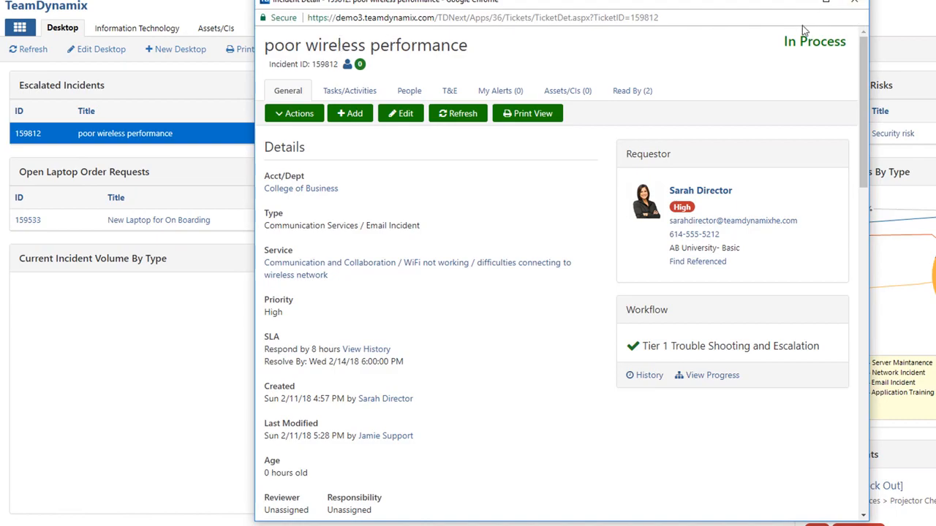
{"action": "left_click", "coordinate": [796, 3]}
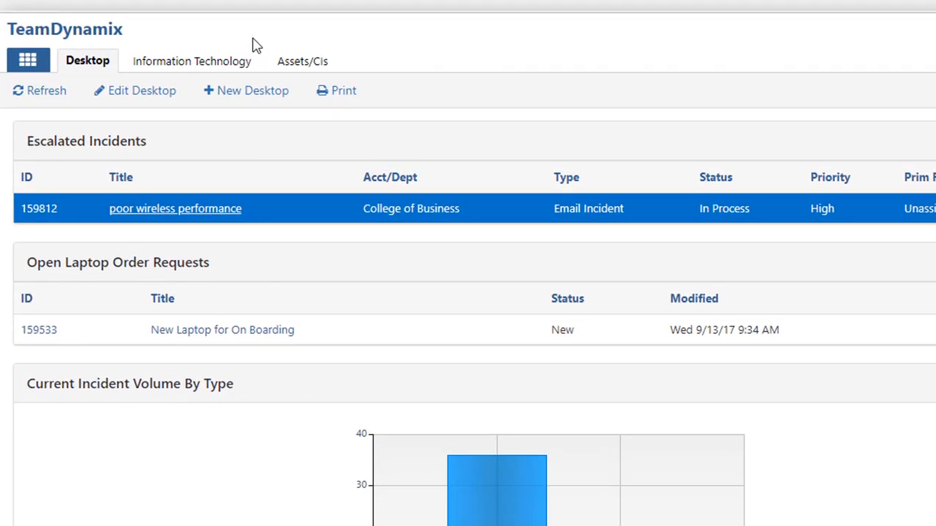
Start a new Network Incident in the Information Technology application with the title "wireless performance issue".
{"action": "left_click", "coordinate": [167, 64]}
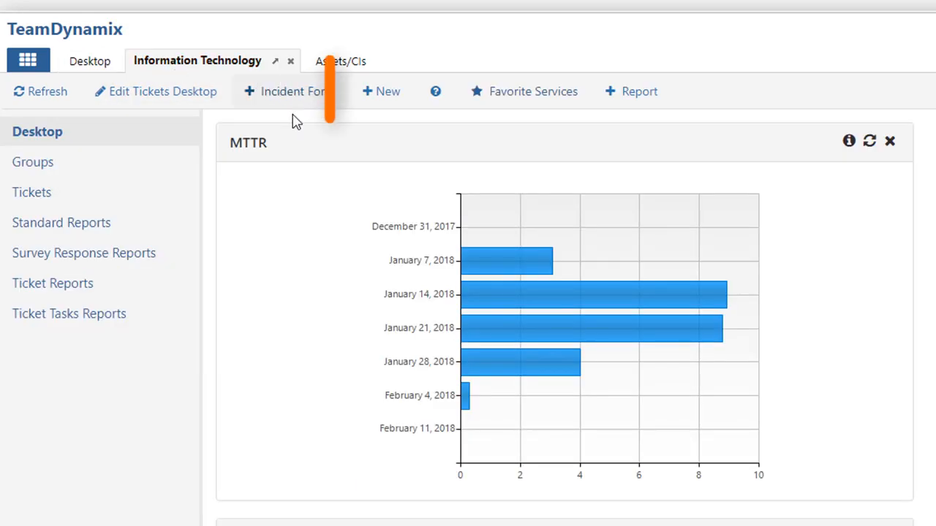
{"action": "left_click", "coordinate": [379, 101]}
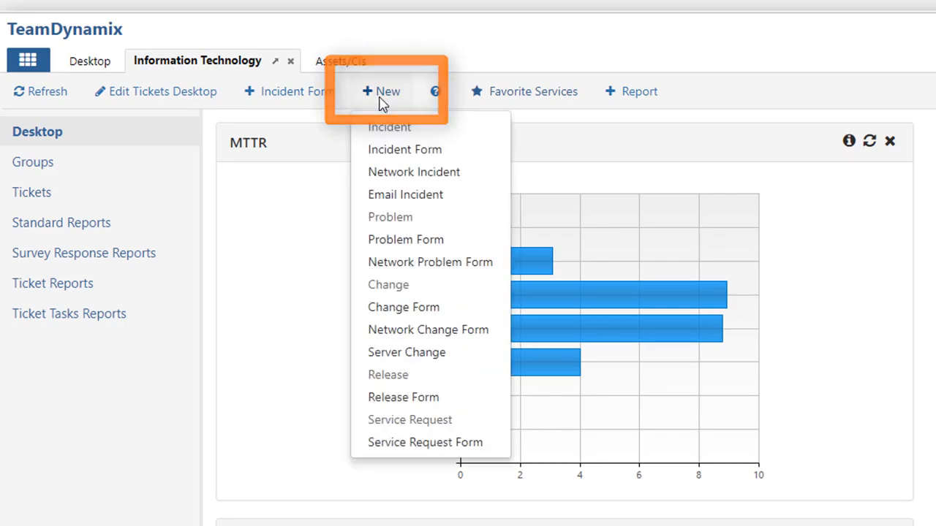
{"action": "left_click", "coordinate": [414, 176]}
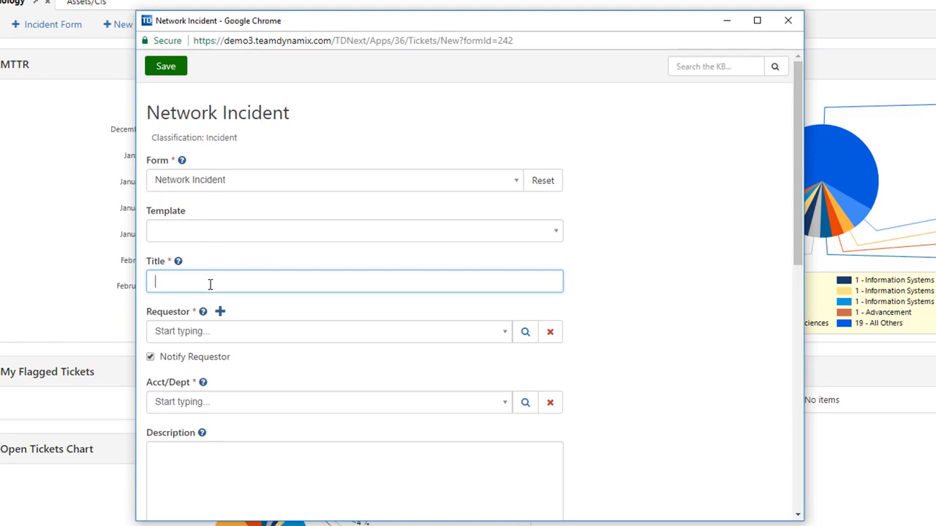
{"action": "type", "text": "wireless"}
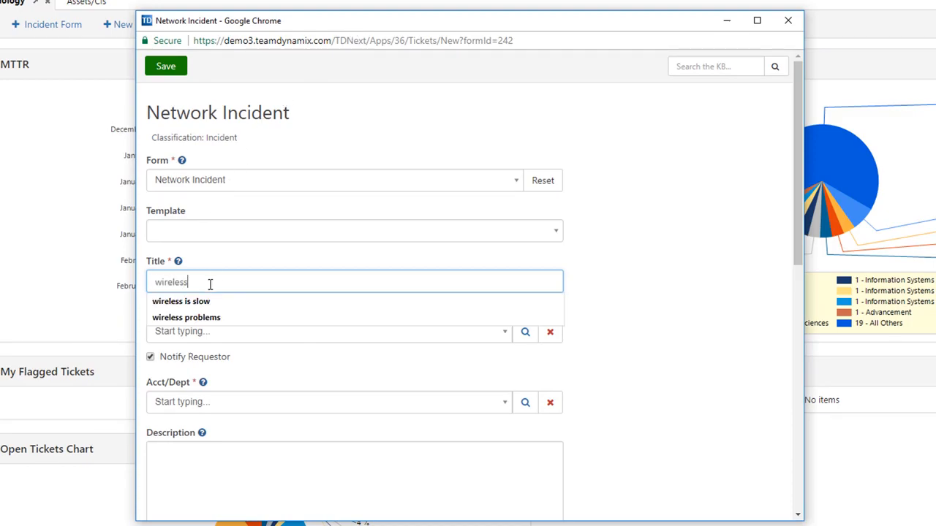
{"action": "type", "text": " performance issue"}
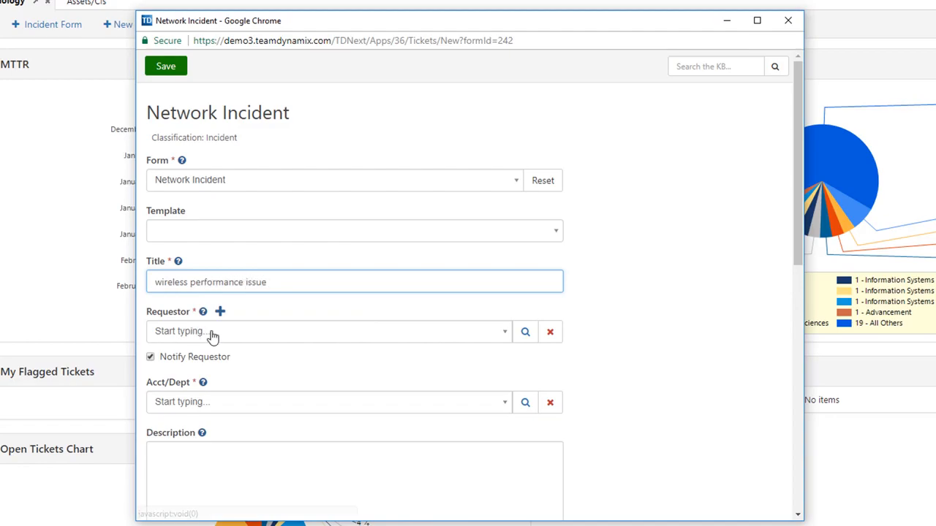
Search for the requestor by first name and assign the matching faculty member to the incident.
{"action": "left_click", "coordinate": [212, 335]}
{"action": "type", "text": "jim"}
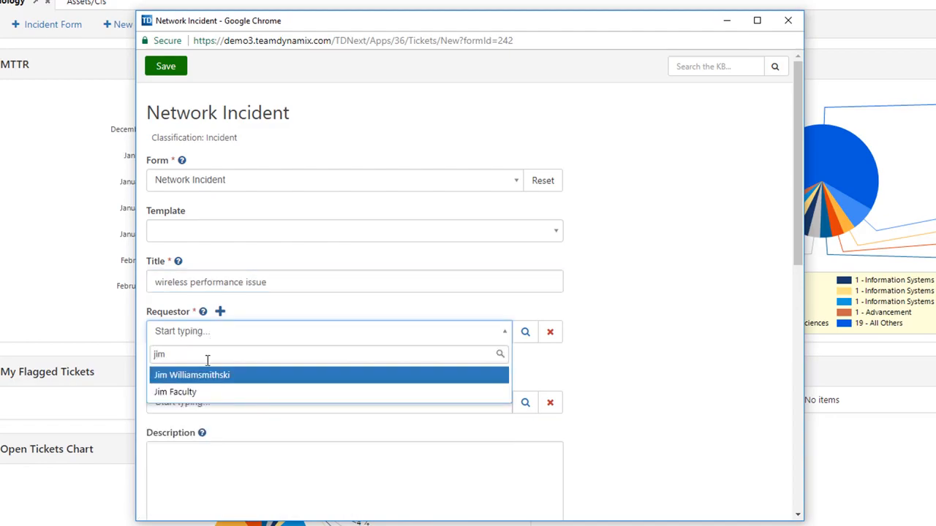
{"action": "left_click", "coordinate": [203, 391]}
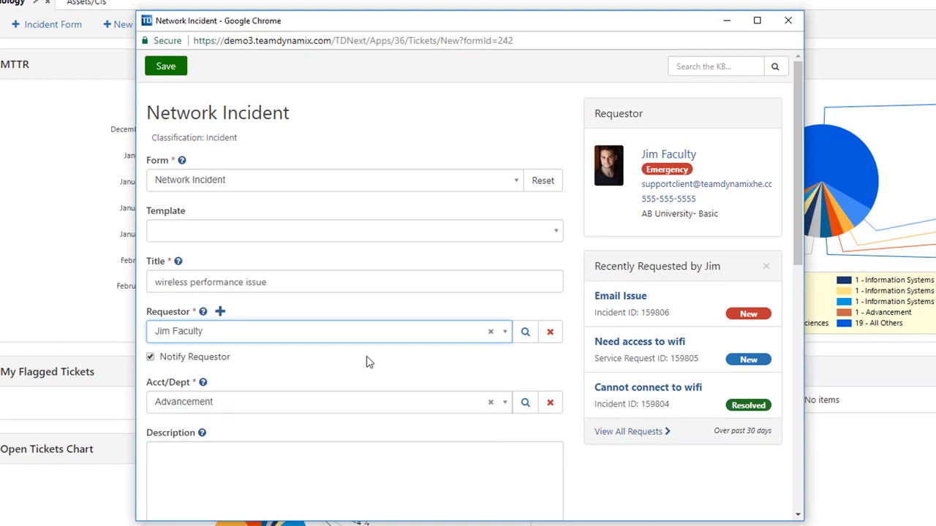
Review the prefilled fields of the network incident, save it and close the confirmation window.
{"action": "scroll", "coordinate": [362, 367], "scroll_direction": "down", "scroll_amount": 2}
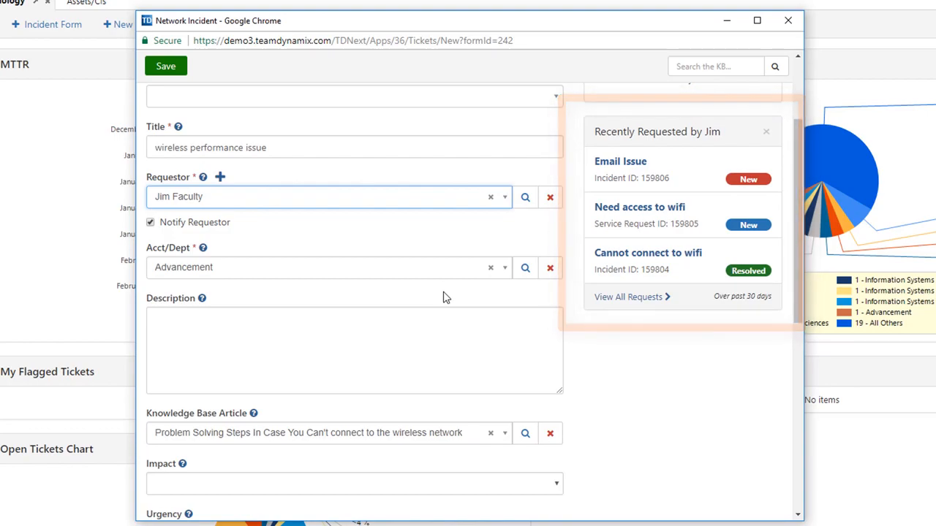
{"action": "scroll", "coordinate": [428, 328], "scroll_direction": "down", "scroll_amount": 1}
{"action": "scroll", "coordinate": [428, 329], "scroll_direction": "down", "scroll_amount": 4}
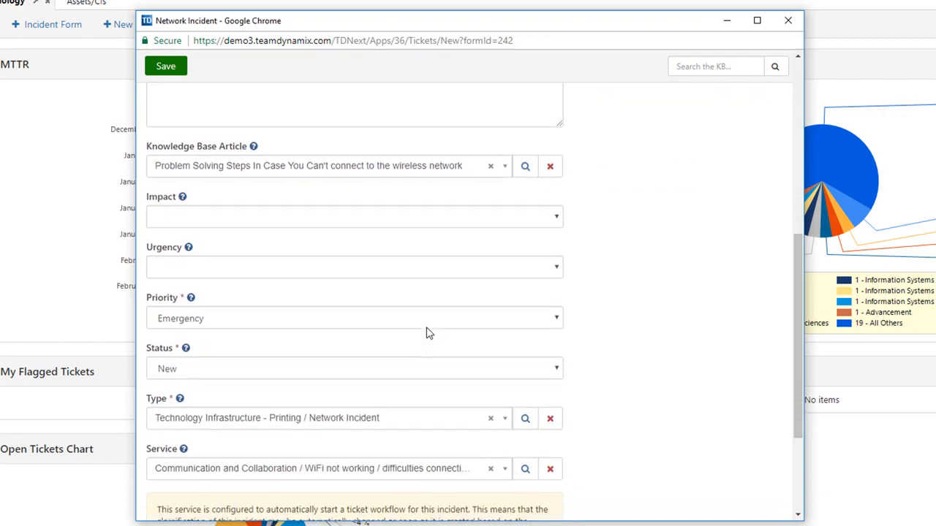
{"action": "scroll", "coordinate": [428, 331], "scroll_direction": "down", "scroll_amount": 2}
{"action": "scroll", "coordinate": [424, 330], "scroll_direction": "up", "scroll_amount": 7}
{"action": "left_click", "coordinate": [160, 72]}
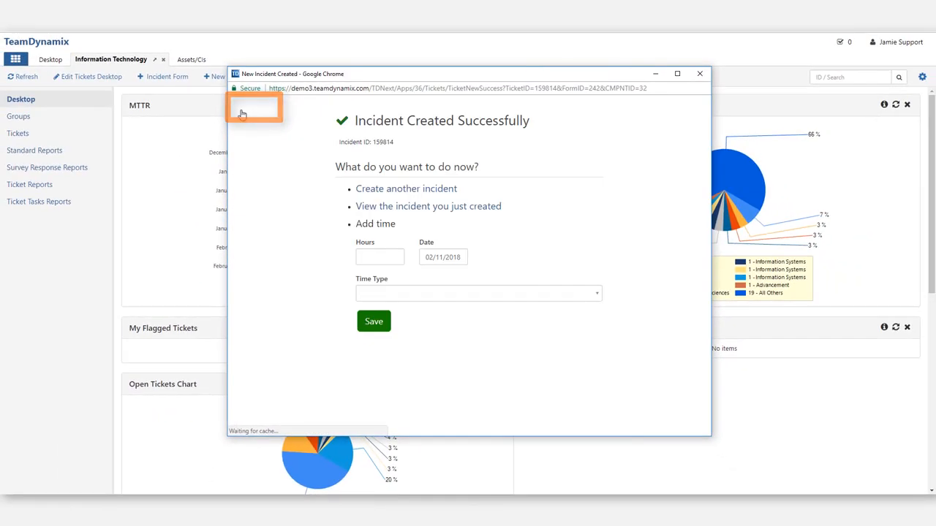
{"action": "left_click", "coordinate": [700, 75]}
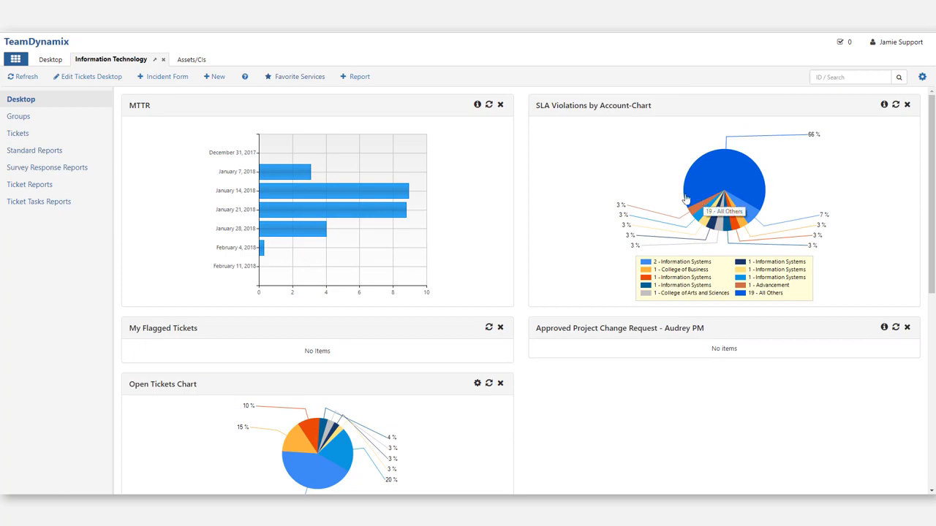
List all incidents, select the "wireless performance issue" and both "poor wireless performance" incidents, and start a problem from them.
{"action": "left_click", "coordinate": [16, 133]}
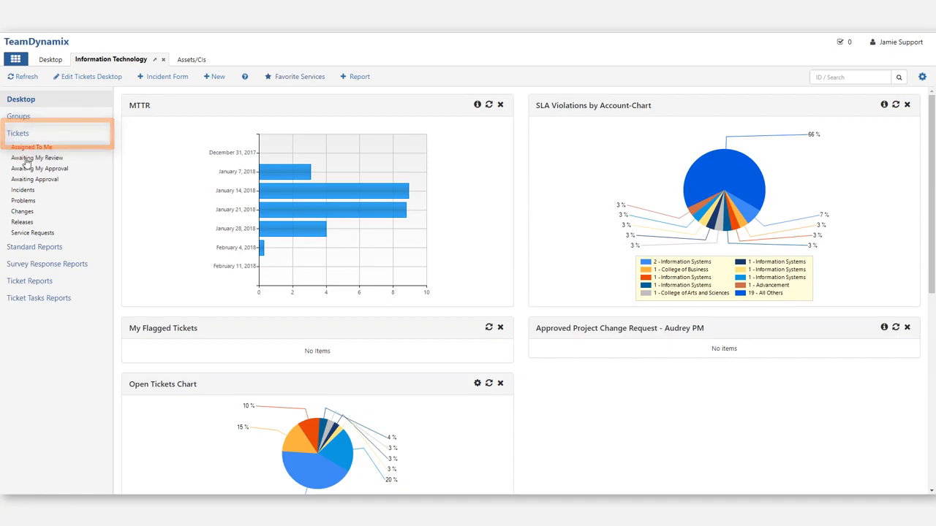
{"action": "left_click", "coordinate": [25, 192]}
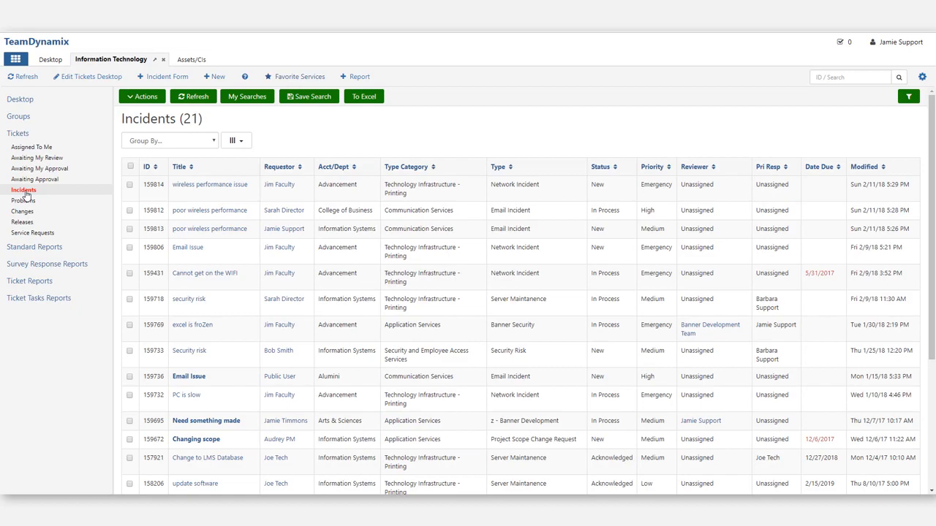
{"action": "left_click", "coordinate": [129, 185]}
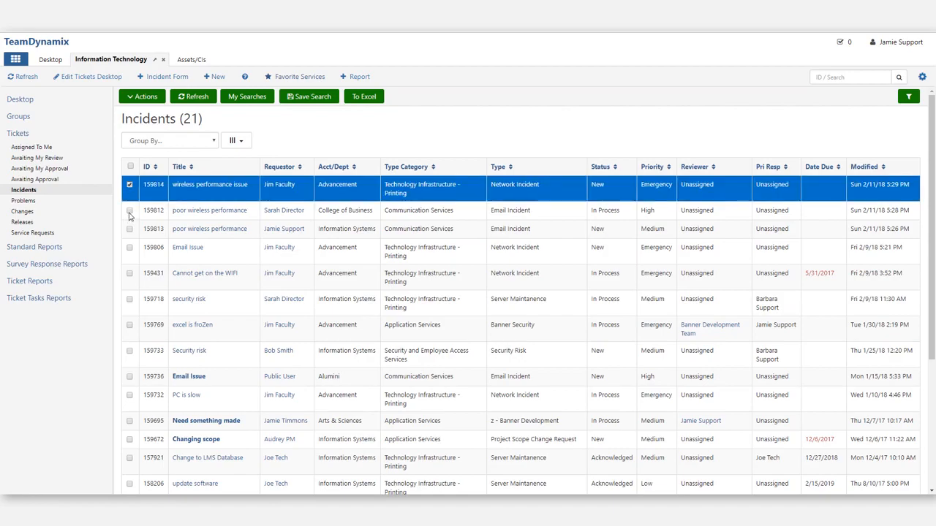
{"action": "left_click", "coordinate": [130, 211]}
{"action": "left_click", "coordinate": [130, 229]}
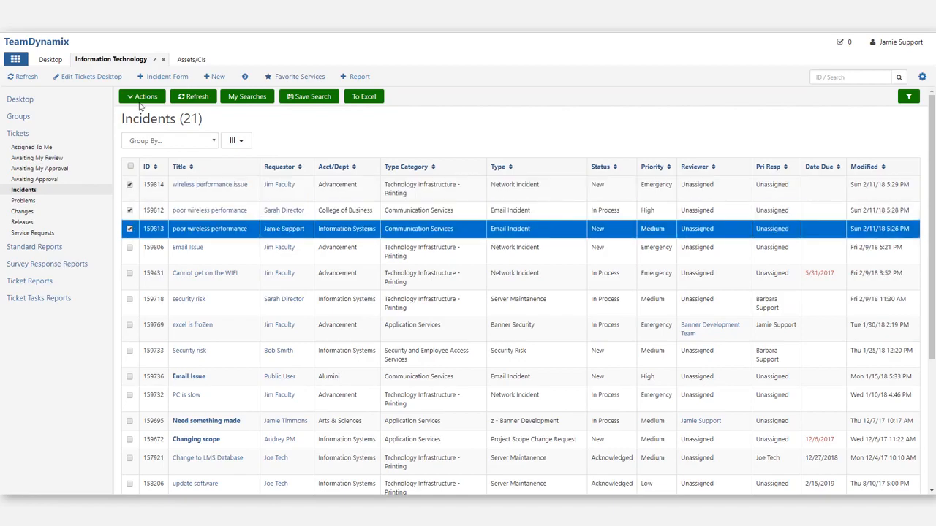
{"action": "left_click", "coordinate": [142, 97]}
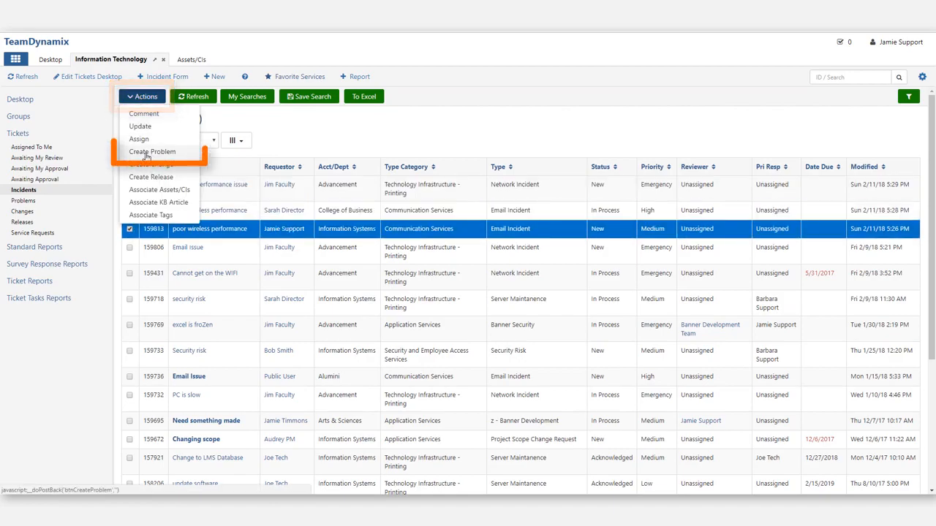
{"action": "left_click", "coordinate": [147, 152]}
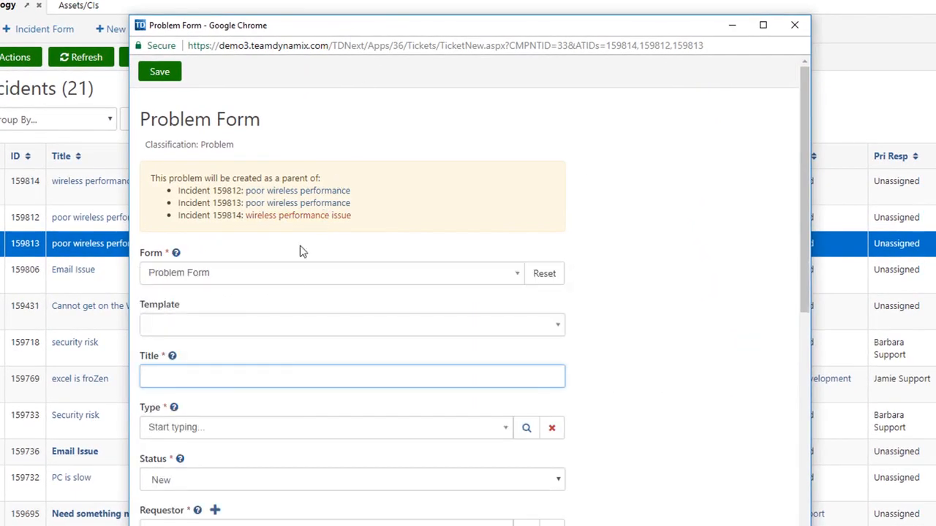
Switch the new problem to the Network Problem Form and title it "Wireless problem".
{"action": "left_click", "coordinate": [248, 282]}
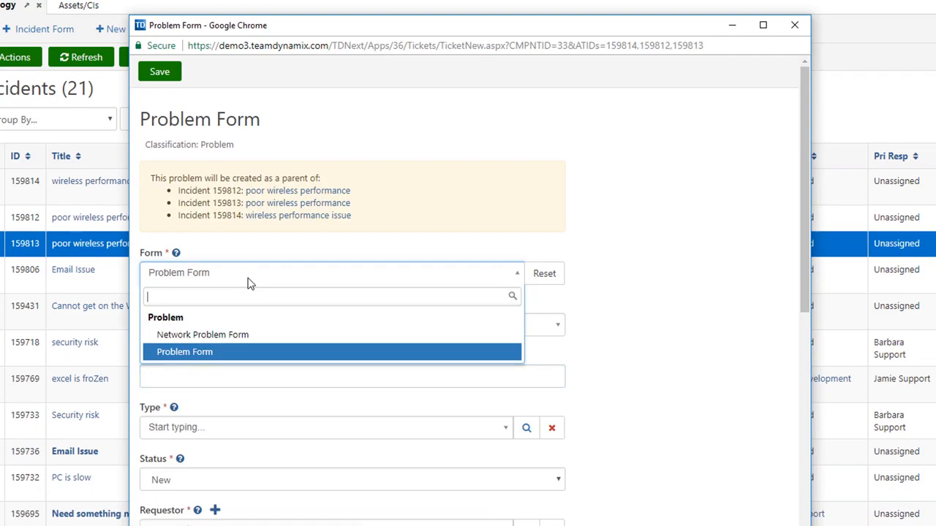
{"action": "left_click", "coordinate": [235, 338]}
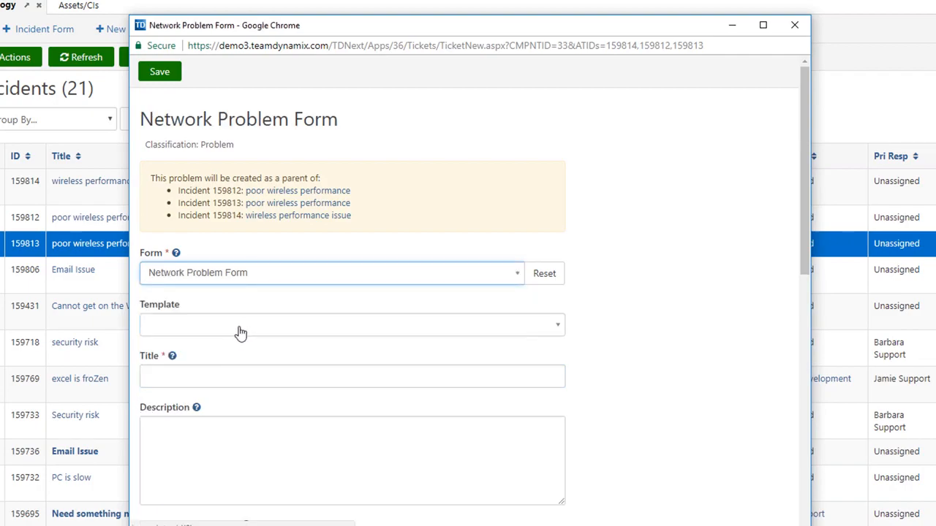
{"action": "left_click", "coordinate": [230, 377]}
{"action": "type", "text": "Wireless problem"}
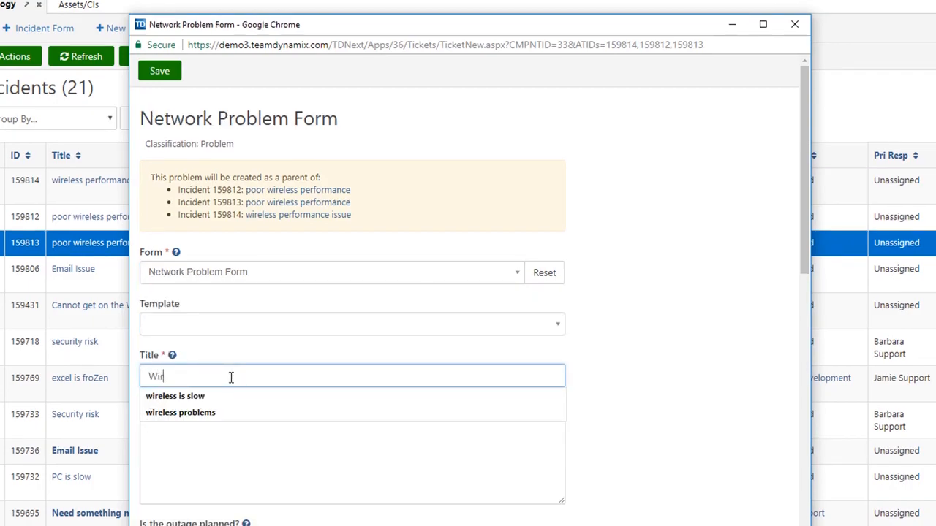
{"action": "key", "text": "Tab"}
Mark the outage as not planned and set the service status to Yellow.
{"action": "scroll", "coordinate": [231, 377], "scroll_direction": "down", "scroll_amount": 1}
{"action": "scroll", "coordinate": [231, 378], "scroll_direction": "down", "scroll_amount": 2}
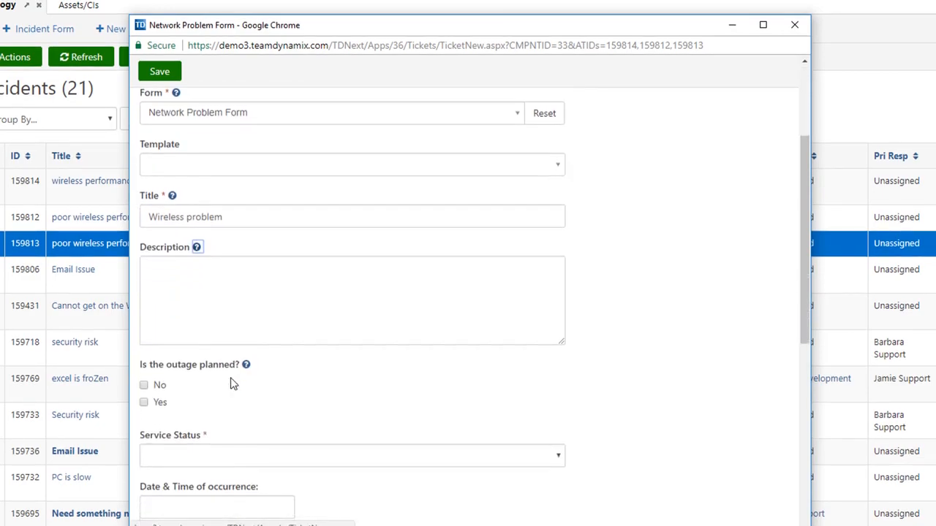
{"action": "left_click", "coordinate": [144, 340]}
{"action": "scroll", "coordinate": [150, 342], "scroll_direction": "down", "scroll_amount": 3}
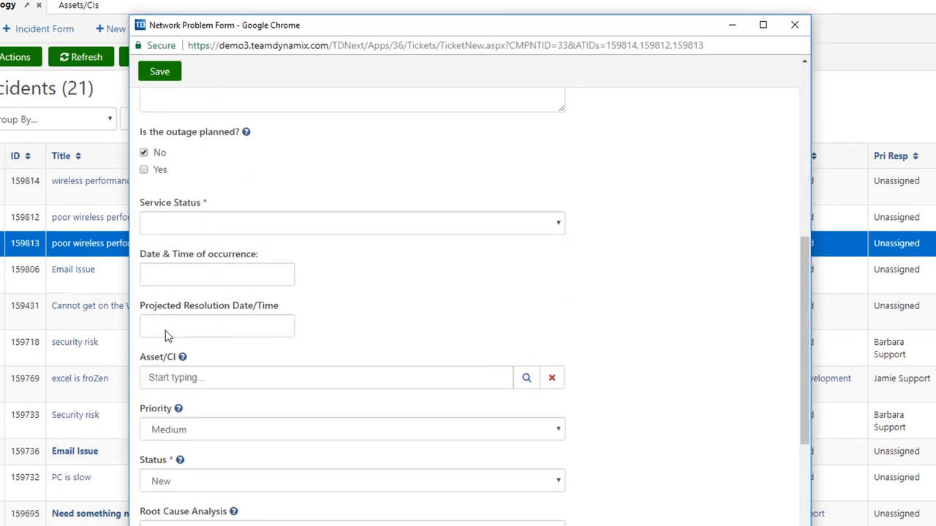
{"action": "left_click", "coordinate": [202, 206]}
{"action": "left_click", "coordinate": [196, 272]}
Set the date and time of occurrence to 2/14/2018 12:00 AM.
{"action": "left_click", "coordinate": [206, 251]}
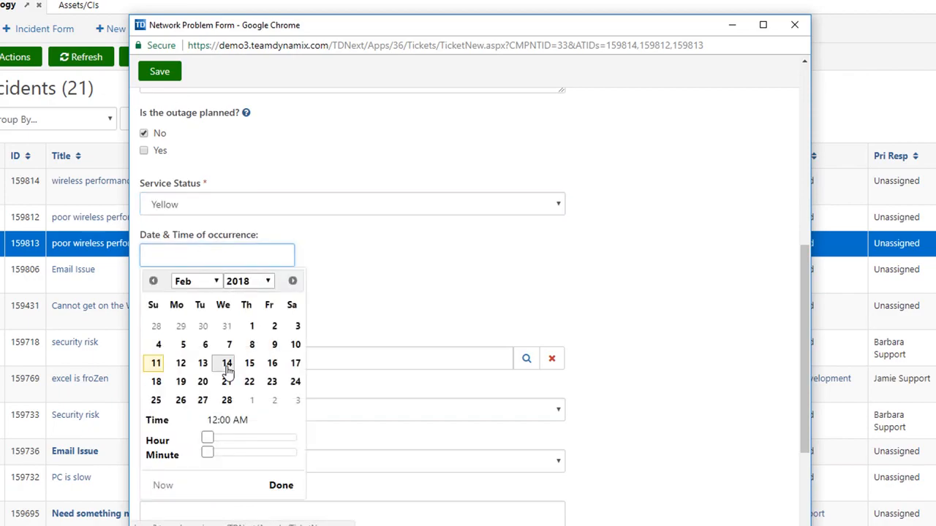
{"action": "left_click", "coordinate": [226, 363]}
{"action": "left_click", "coordinate": [280, 485]}
Save the network problem and open the newly created problem's details.
{"action": "scroll", "coordinate": [282, 398], "scroll_direction": "down", "scroll_amount": 2}
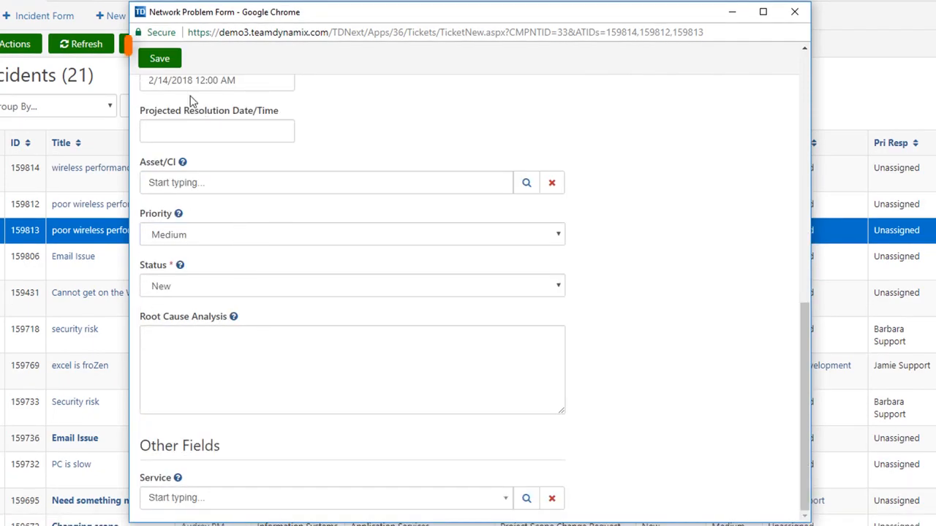
{"action": "left_click", "coordinate": [166, 60]}
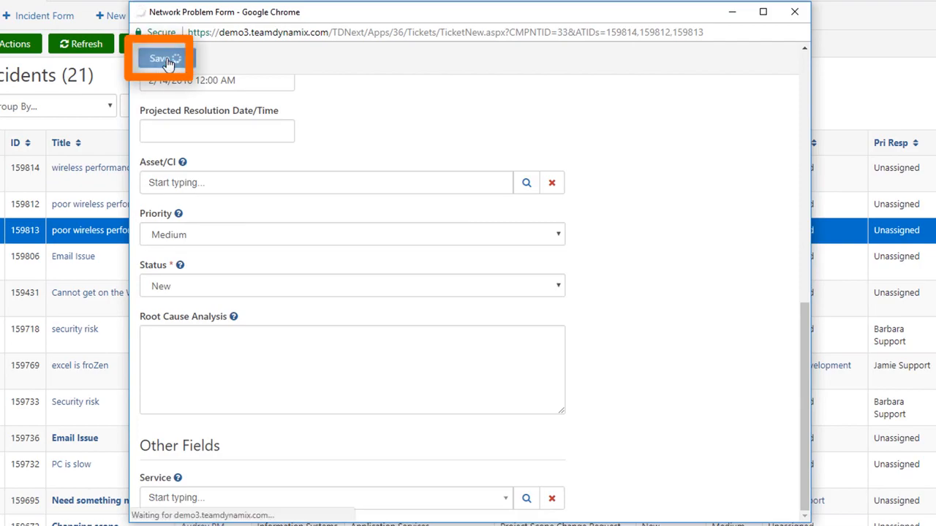
{"action": "left_click", "coordinate": [361, 209]}
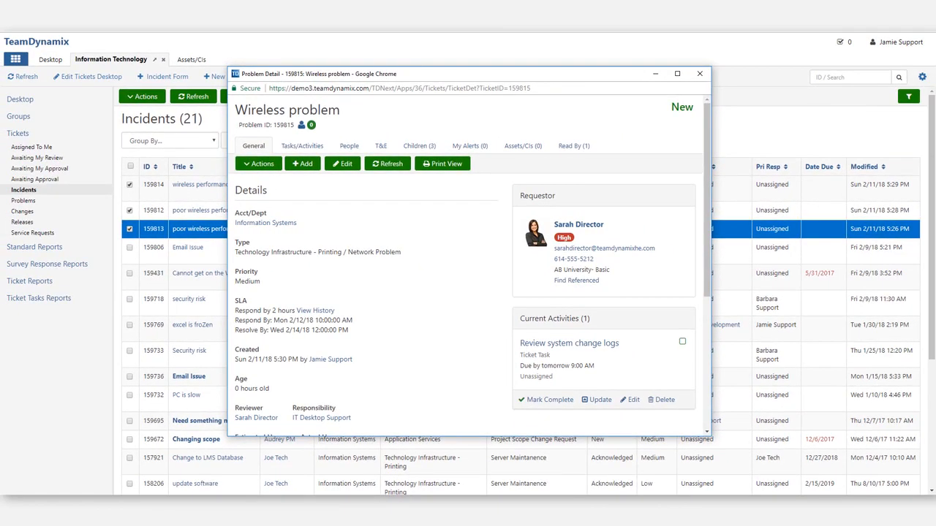
Shift the Evaluation & Preliminary Plan task slightly toward Planning & Testing in the Standard Change workflow and close the Workflow Builder.
{"action": "left_click_drag", "start_coordinate": [935, 9], "coordinate": [349, 7]}
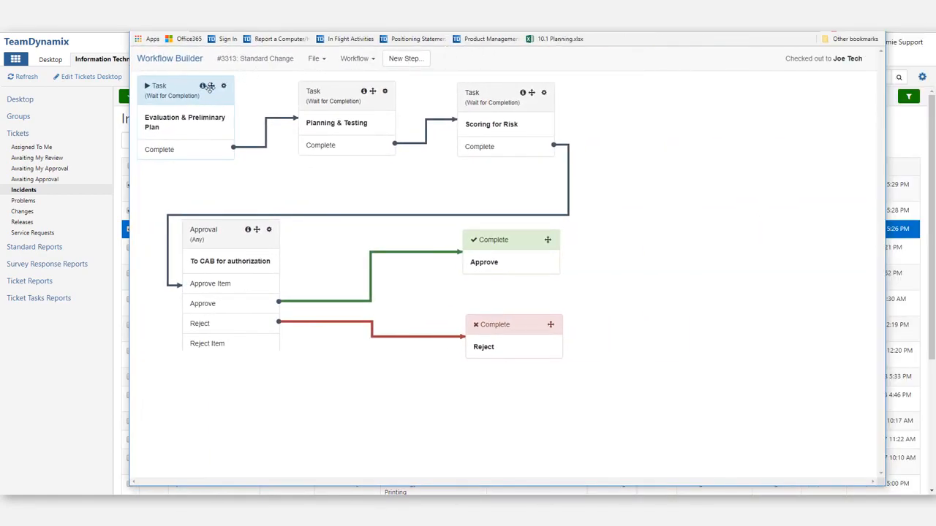
{"action": "left_click_drag", "start_coordinate": [210, 86], "coordinate": [234, 91]}
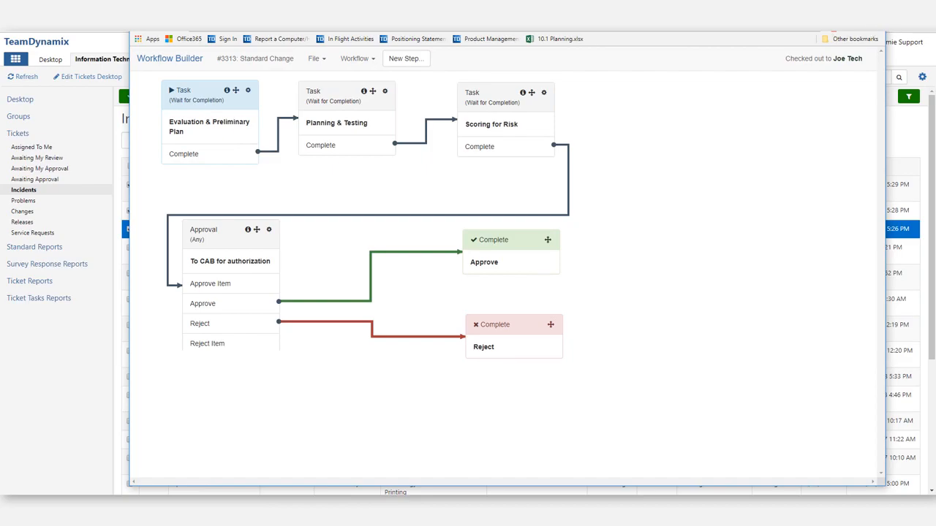
{"action": "left_click", "coordinate": [873, 5]}
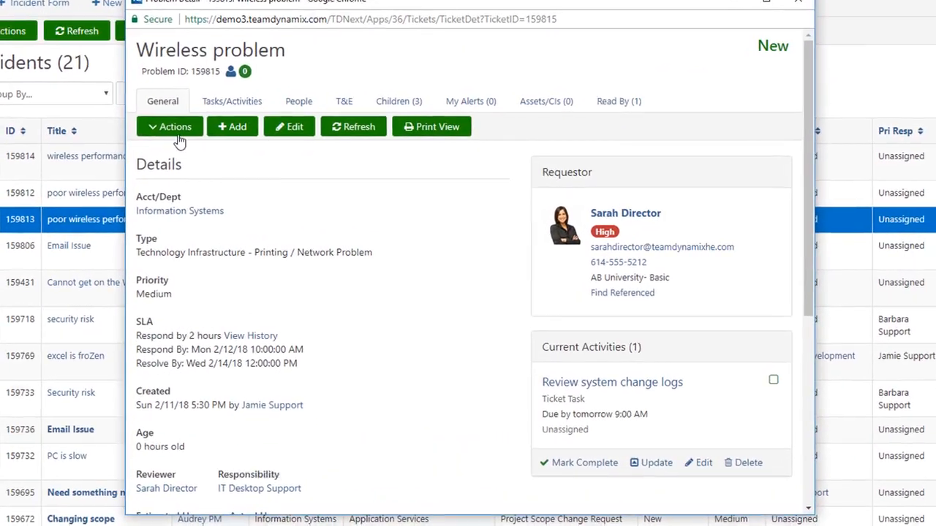
Start an update of the Wireless problem and enter the comment "work around, steps 1, 2, 3".
{"action": "left_click", "coordinate": [259, 165]}
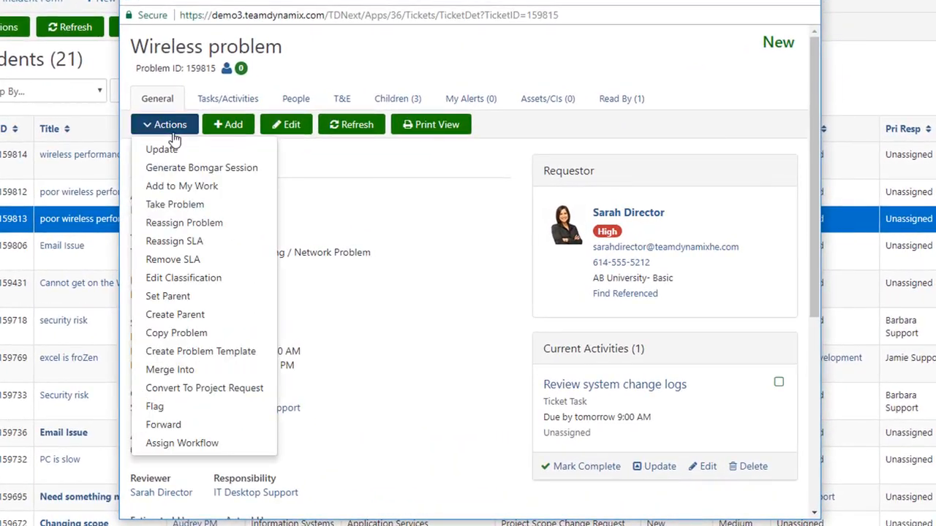
{"action": "left_click", "coordinate": [173, 151]}
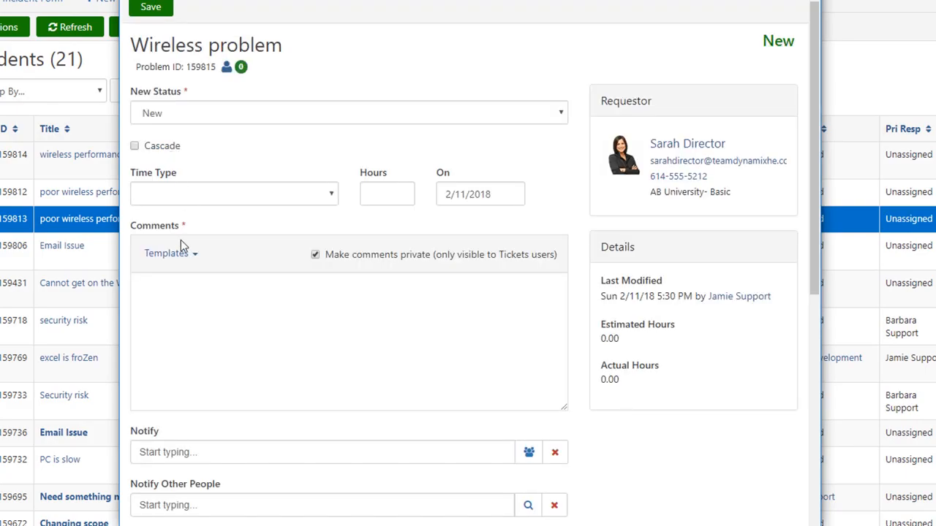
{"action": "left_click", "coordinate": [194, 304]}
{"action": "type", "text": "work ar"}
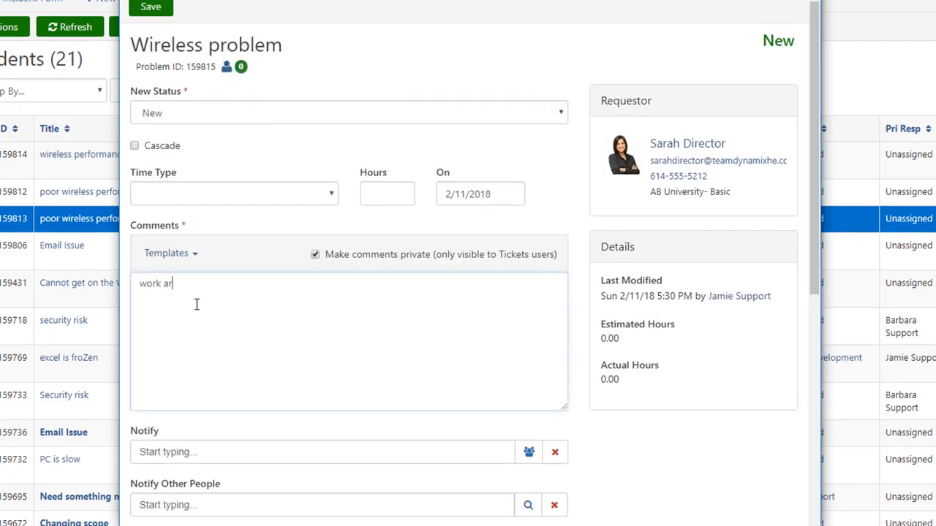
{"action": "type", "text": "ound, steps 1, 2, 3"}
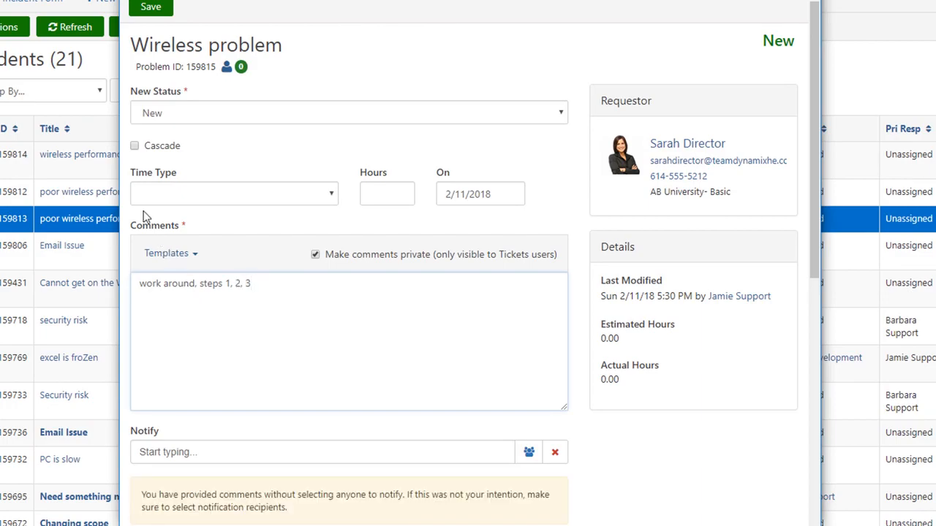
Set the new status to In Process, cascade the update to child tickets with notification to Requestors, and save it.
{"action": "left_click", "coordinate": [169, 111]}
{"action": "left_click", "coordinate": [160, 153]}
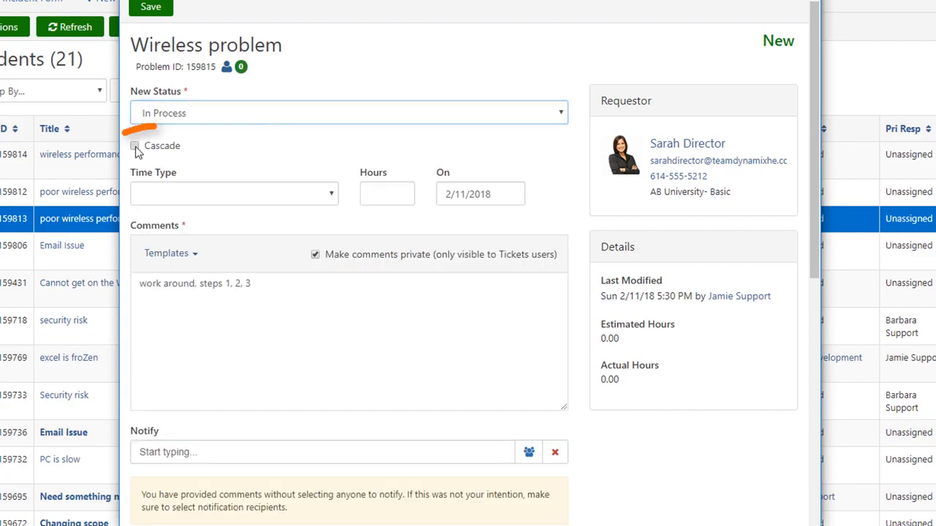
{"action": "left_click", "coordinate": [136, 147]}
{"action": "left_click", "coordinate": [162, 256]}
{"action": "left_click", "coordinate": [159, 217]}
{"action": "left_click", "coordinate": [201, 152]}
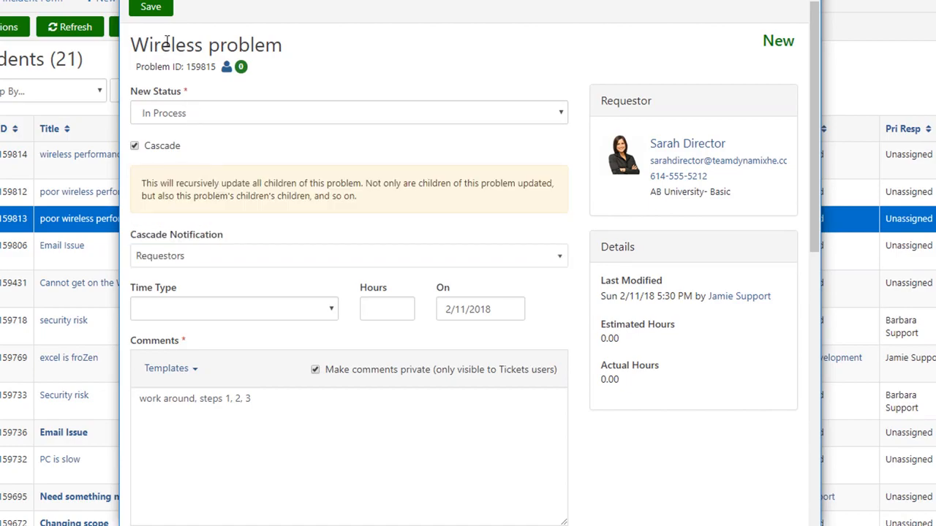
{"action": "left_click", "coordinate": [158, 15]}
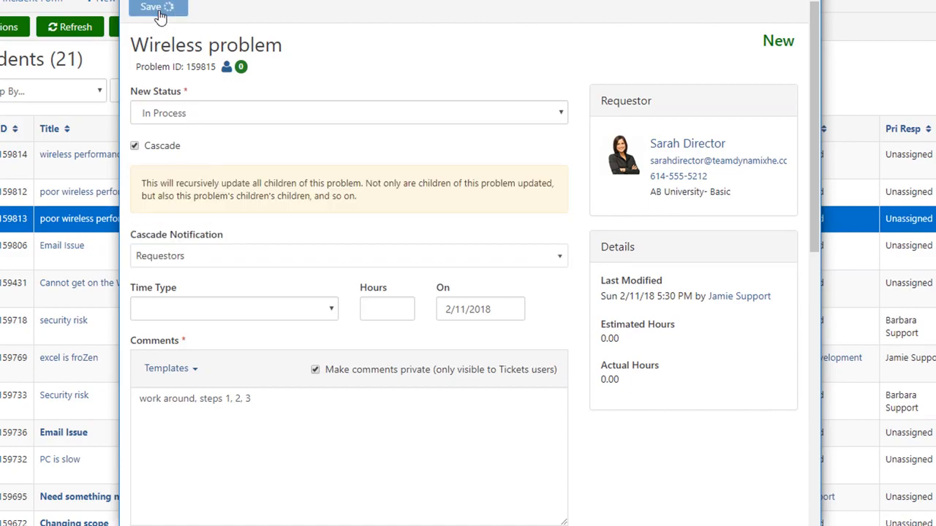